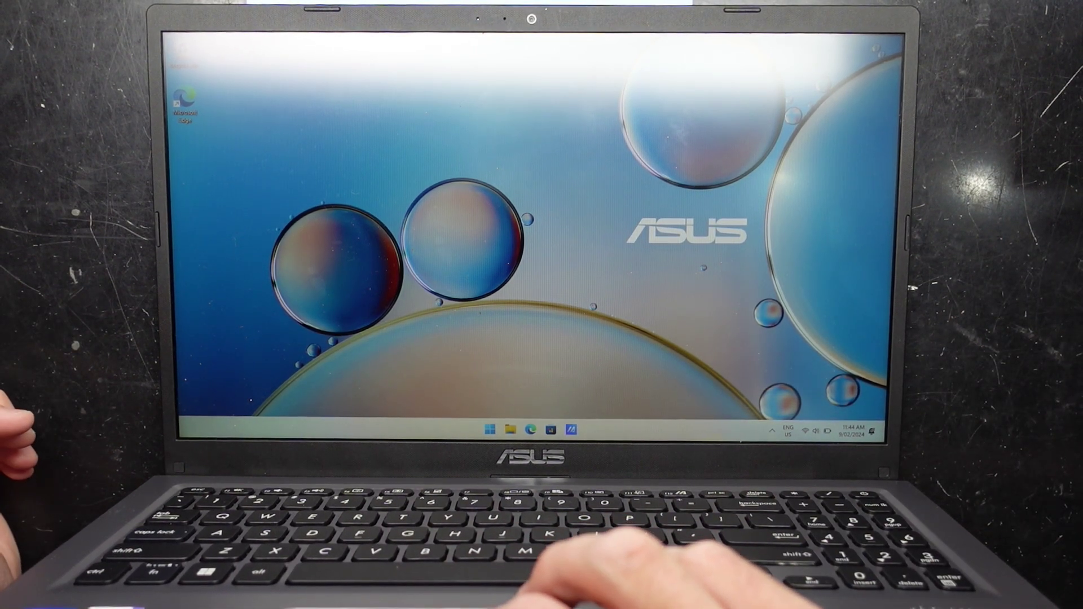
Bring up the Start menu over the desktop with its pinned and recommended apps
key(super)
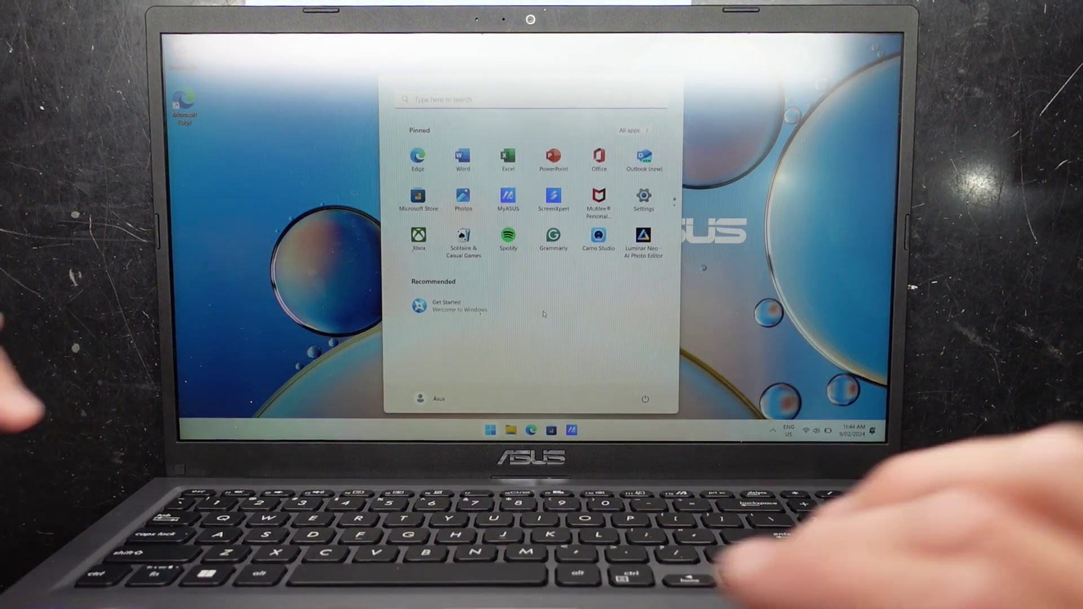
text(wins)
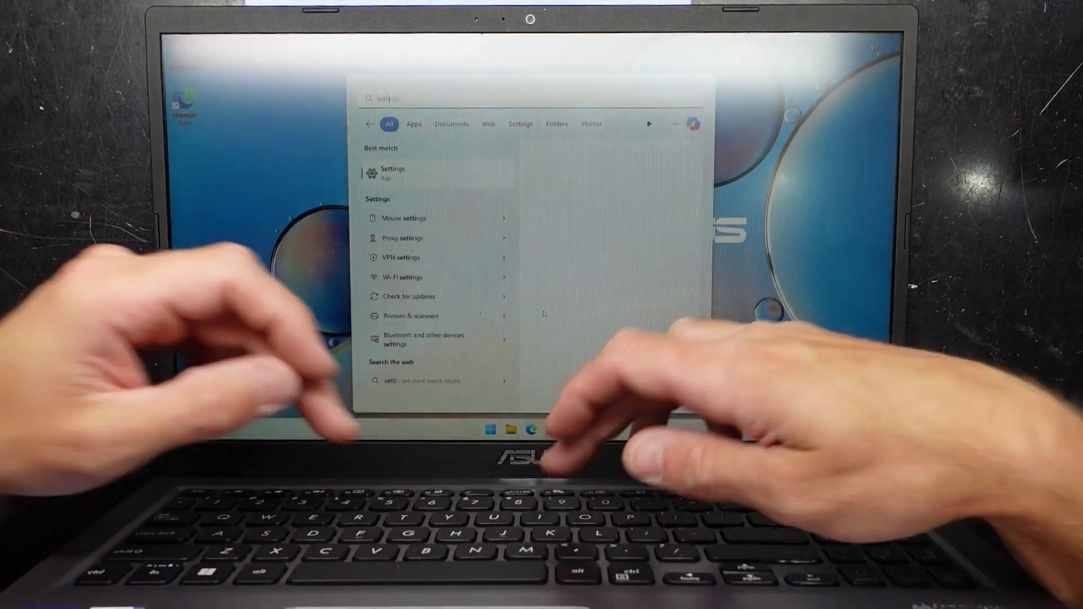
Launch Settings from search and go to its Recovery page with reset and advanced startup
key(Return)
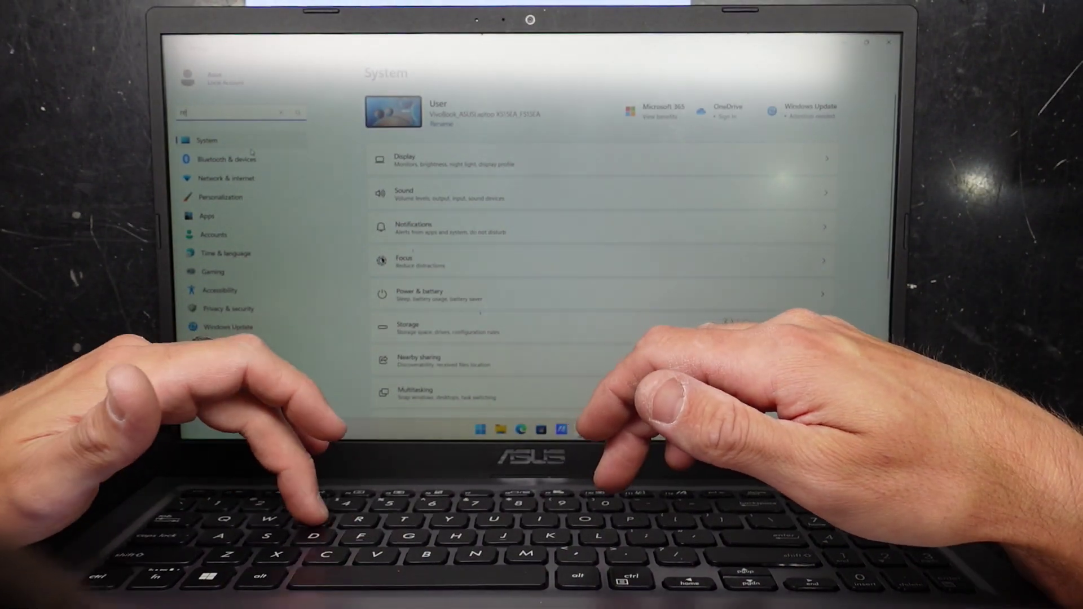
text(recov)
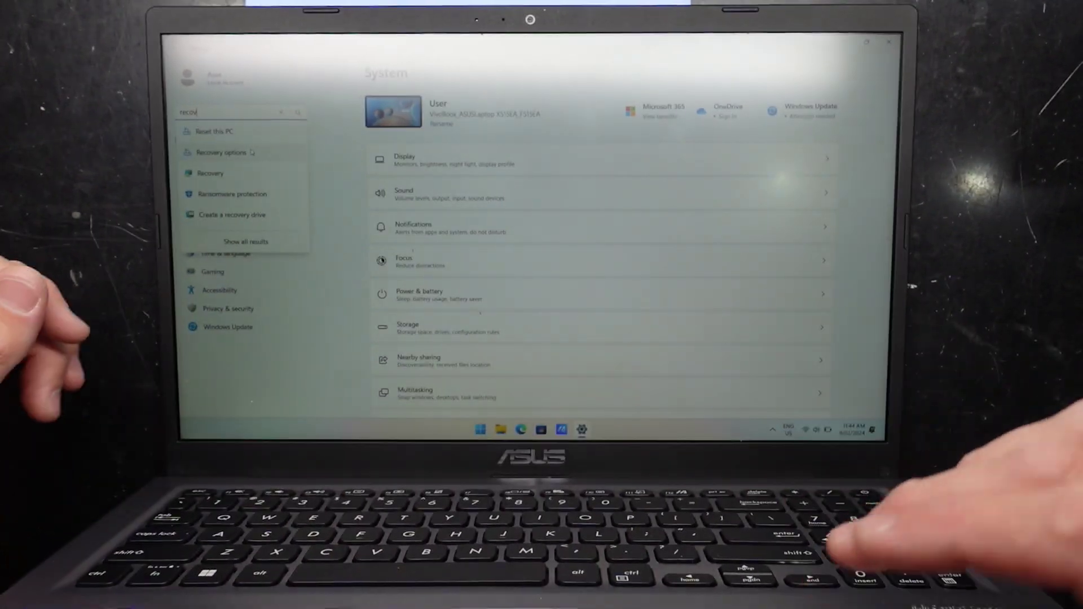
click(221, 155)
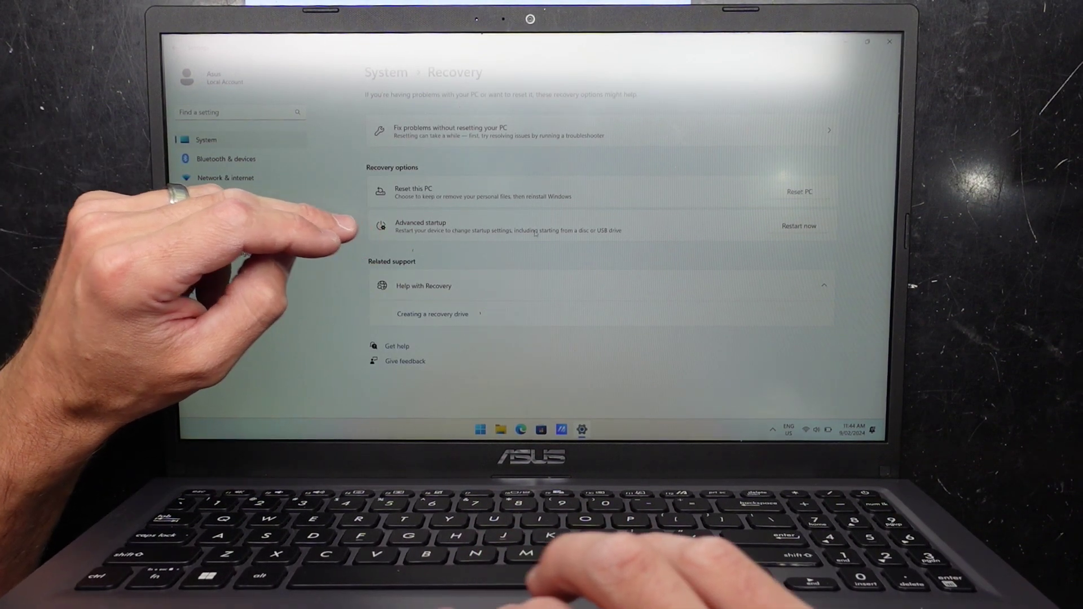
Restart now into Advanced startup and confirm, landing on the Choose an option screen
click(799, 225)
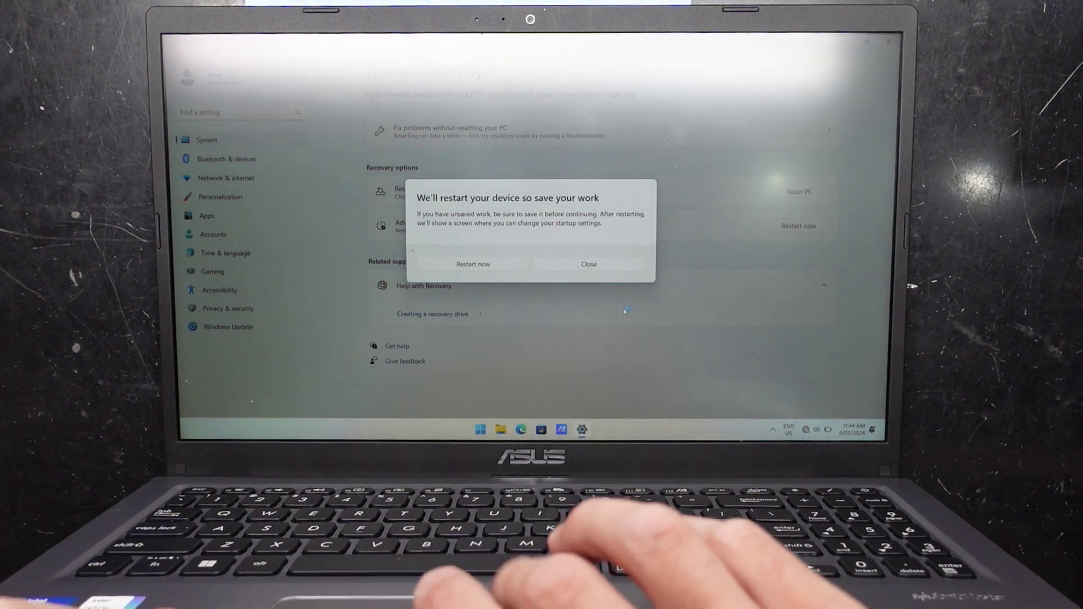
click(479, 268)
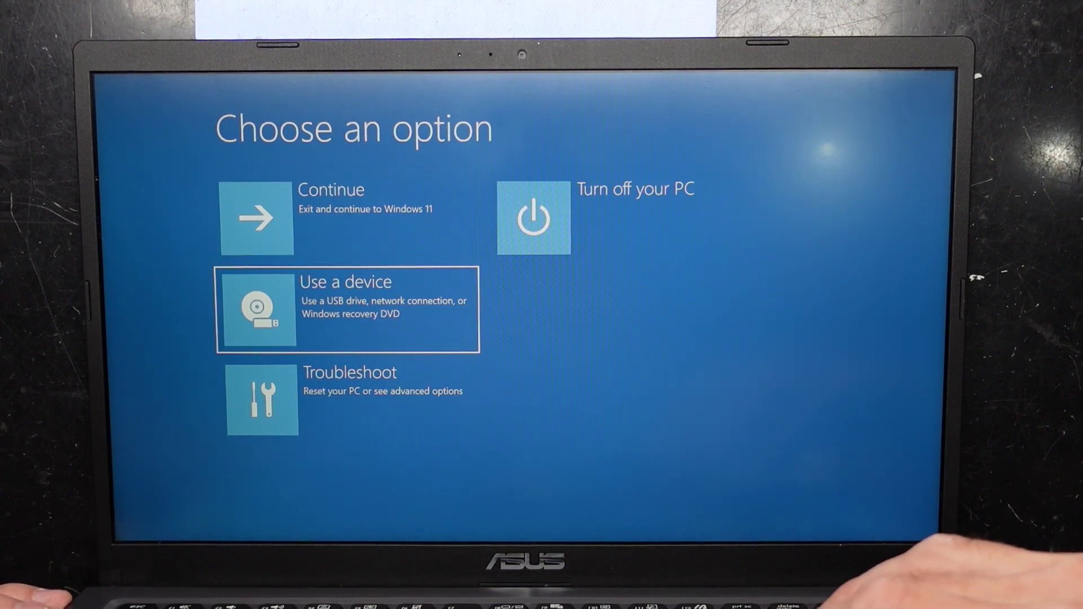
Navigate Troubleshoot > Advanced options and choose UEFI Firmware Settings to reboot into the ASUS BIOS
key(Return)
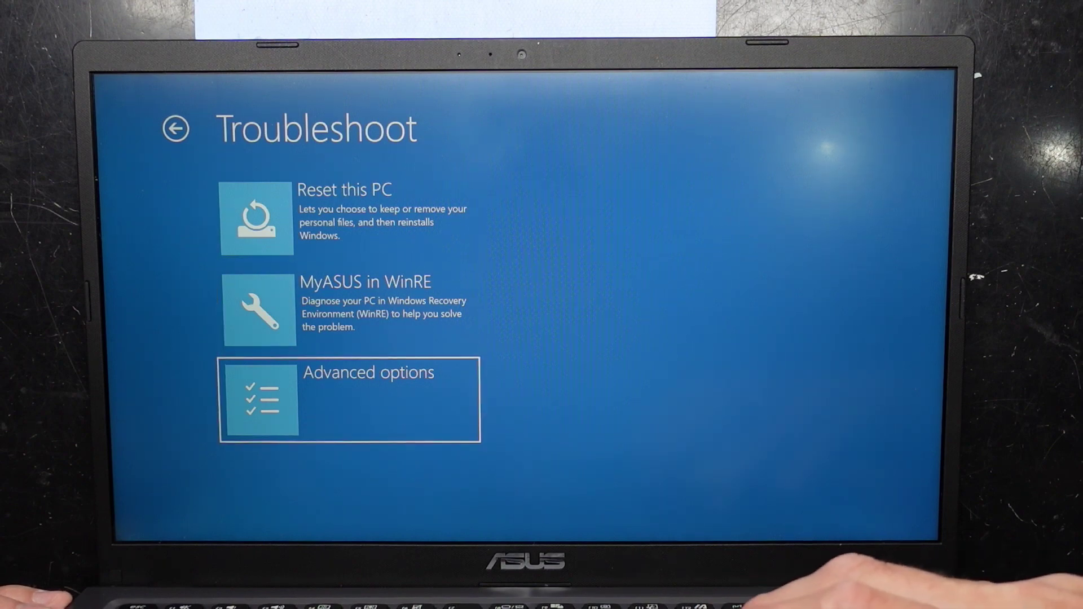
key(Return)
key(Down)
key(Right)
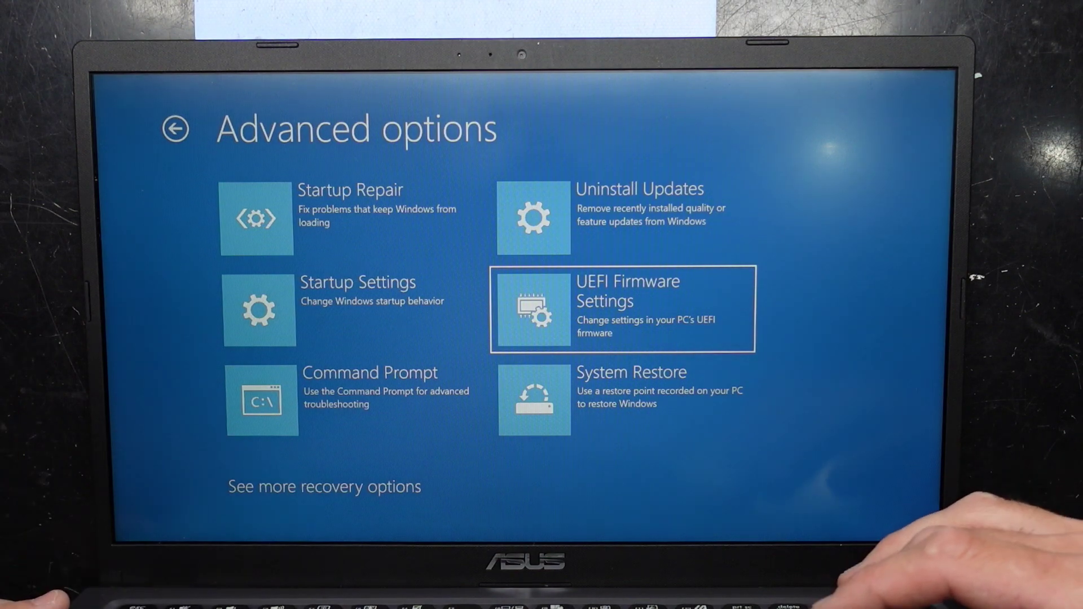
key(Return)
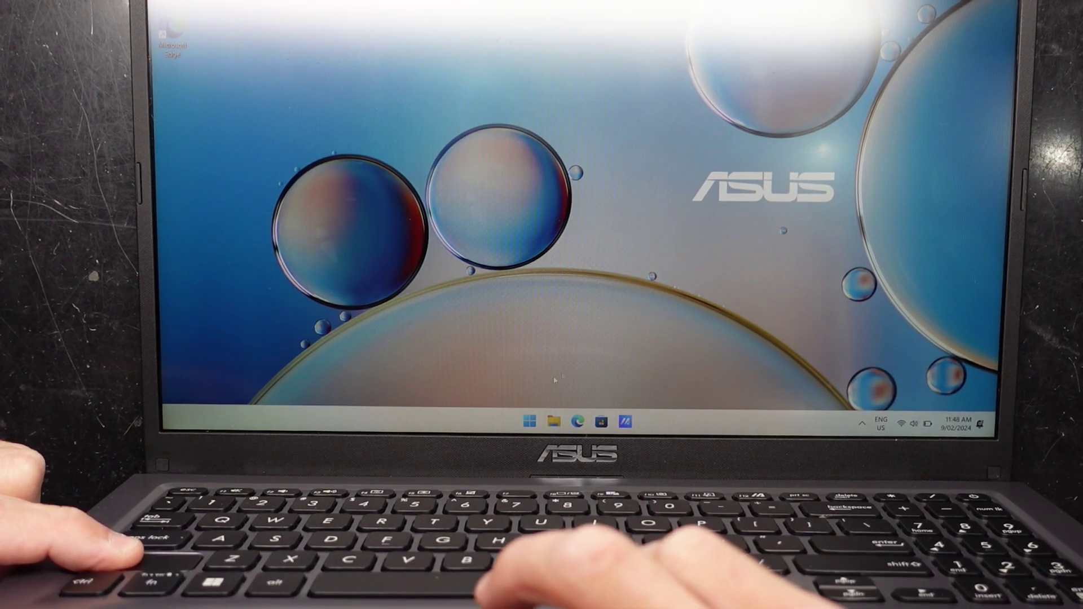
From the Start menu power options, Shift+Restart to boot into the recovery menu
click(528, 422)
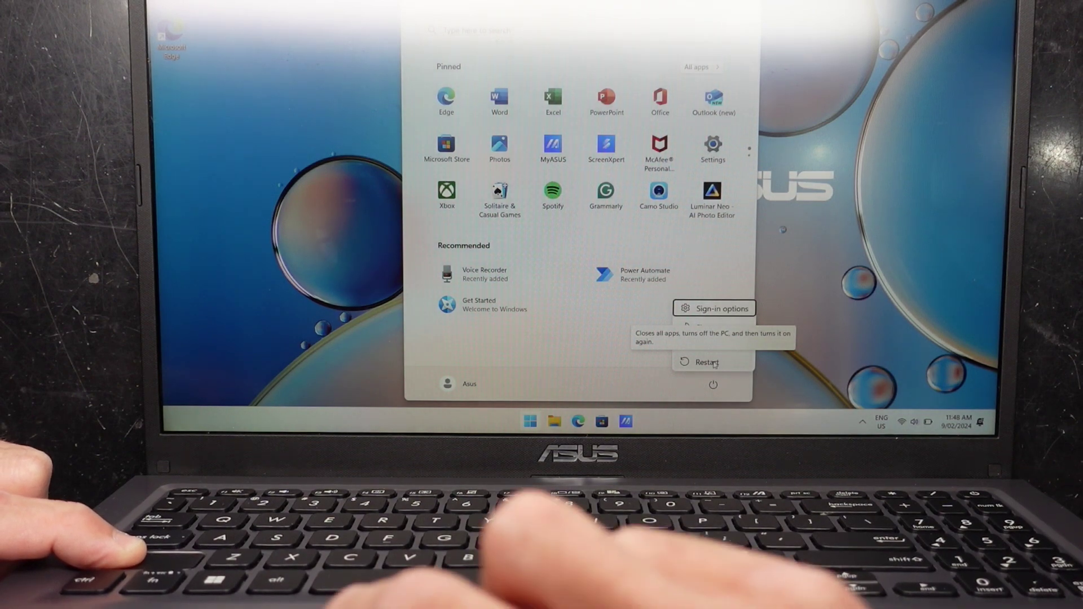
click(715, 364)
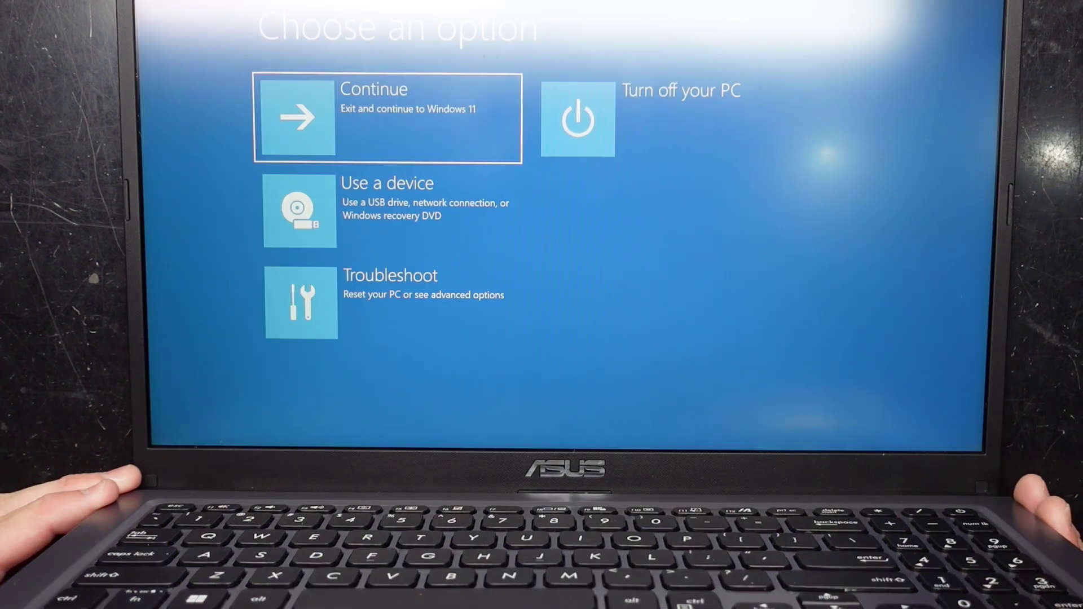
Navigate Troubleshoot > Advanced options with arrow keys and select UEFI Firmware Settings
key(Down)
key(Down)
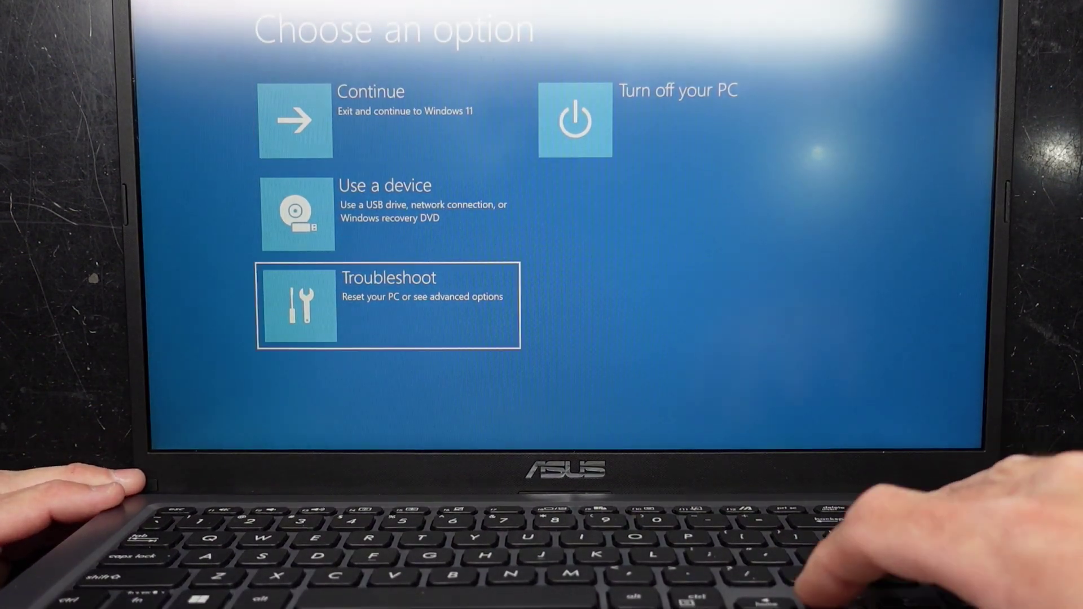
key(Return)
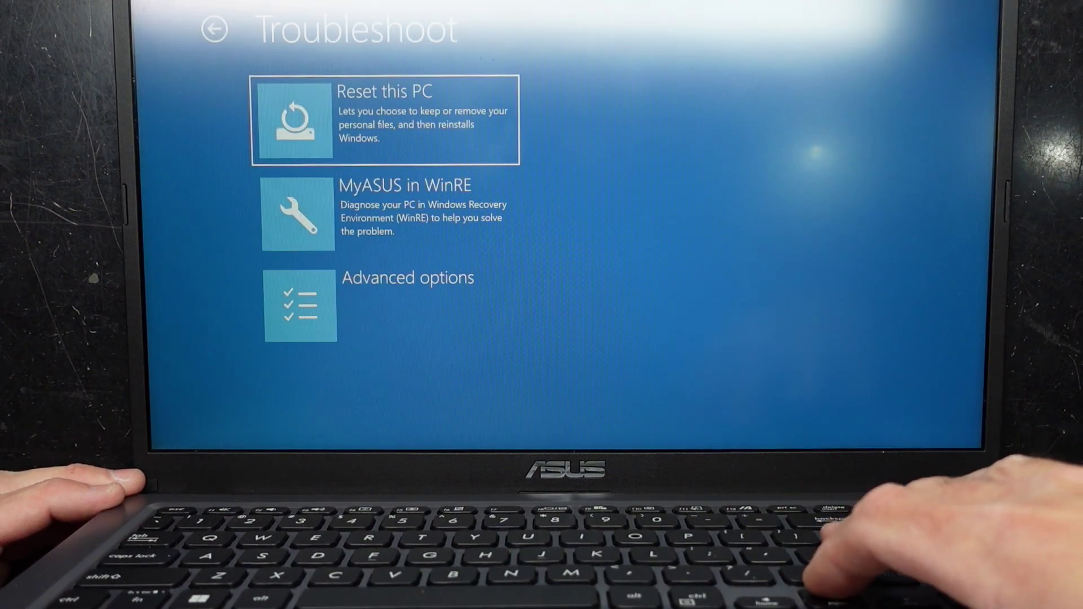
key(Down)
key(Down)
key(Return)
key(Down)
key(Right)
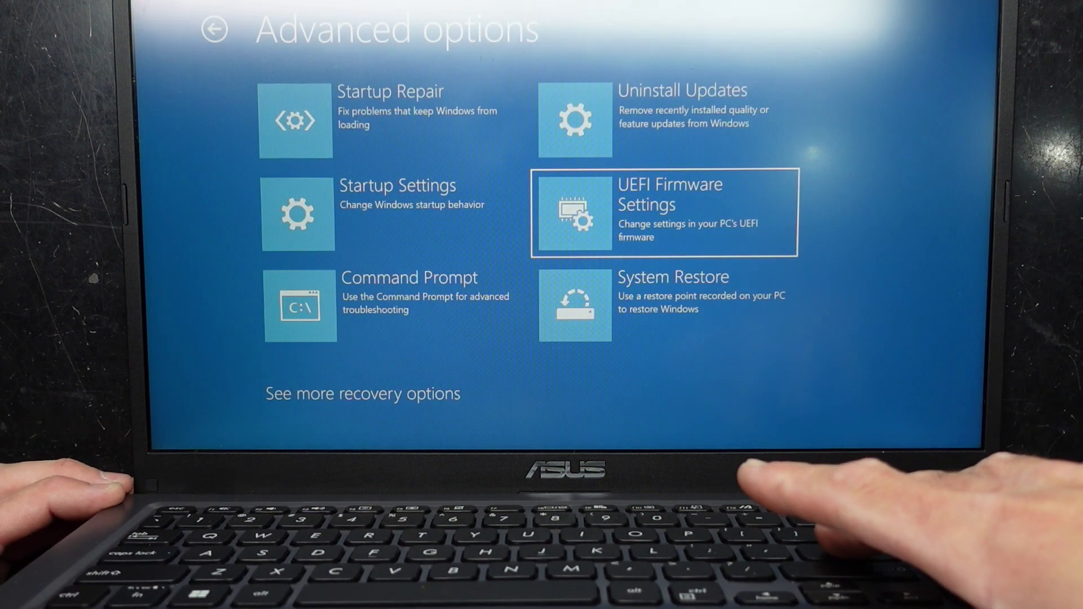
key(Return)
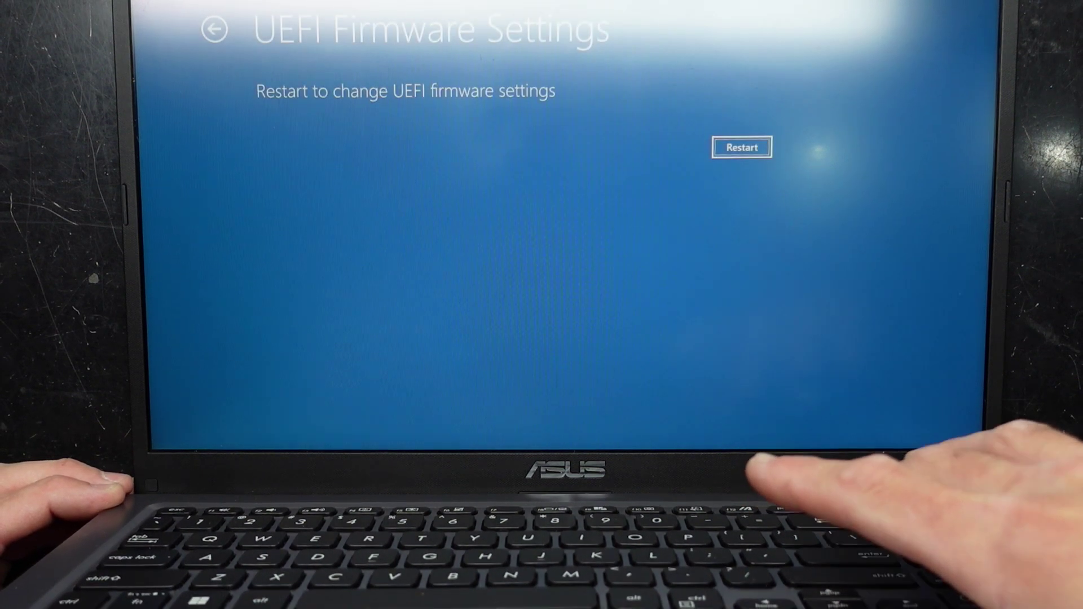